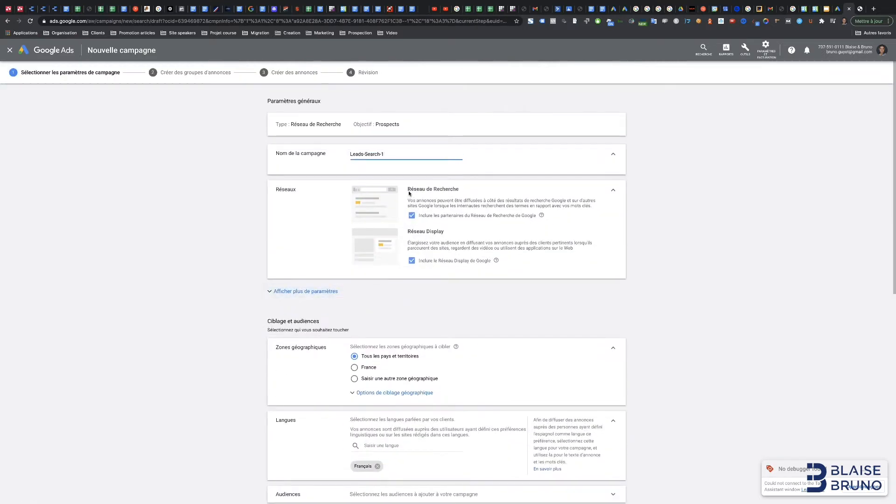
Rename the campaign with the text "Search -" and exclude the Google Display Network
triple_click(404, 152)
type("Search -")
left_click(411, 261)
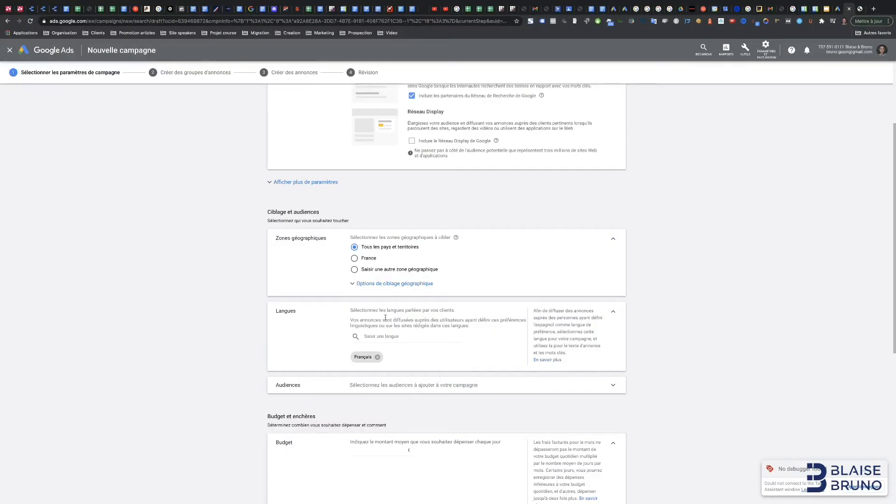
Switch the geographic targeting to another zone and target the city of Évian-les-Bains through the advanced search
left_click(358, 270)
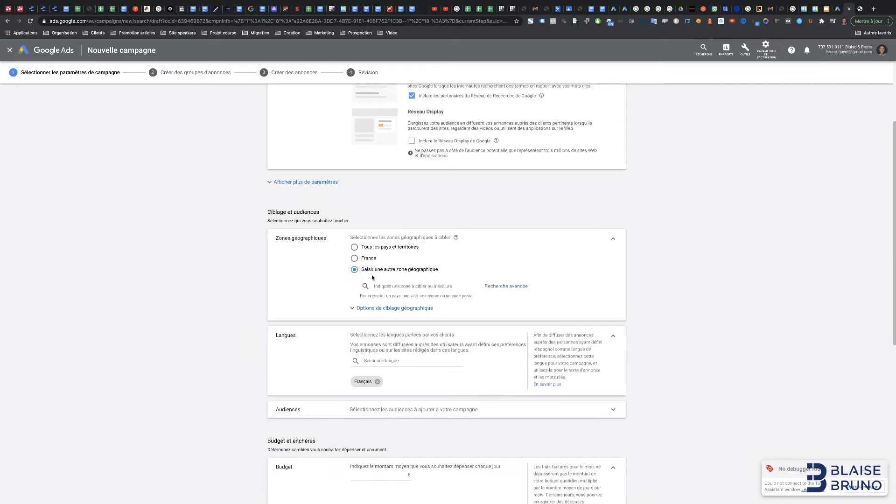
left_click(508, 286)
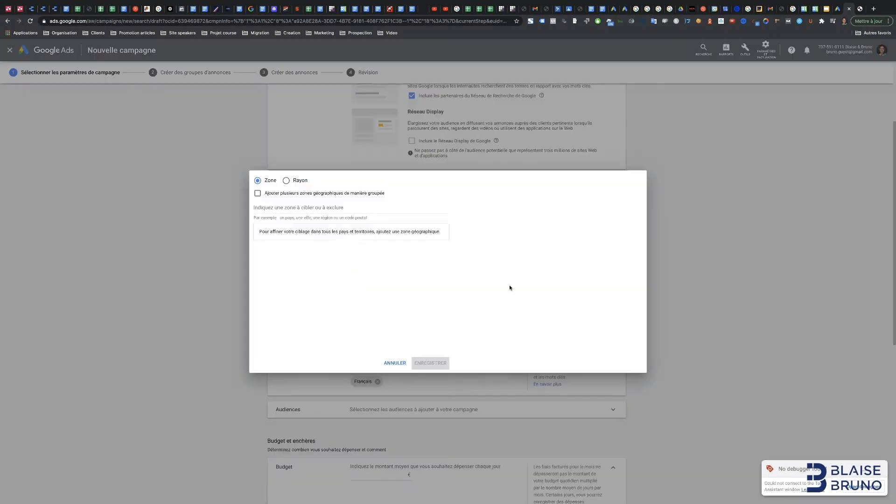
left_click(286, 207)
type("evian")
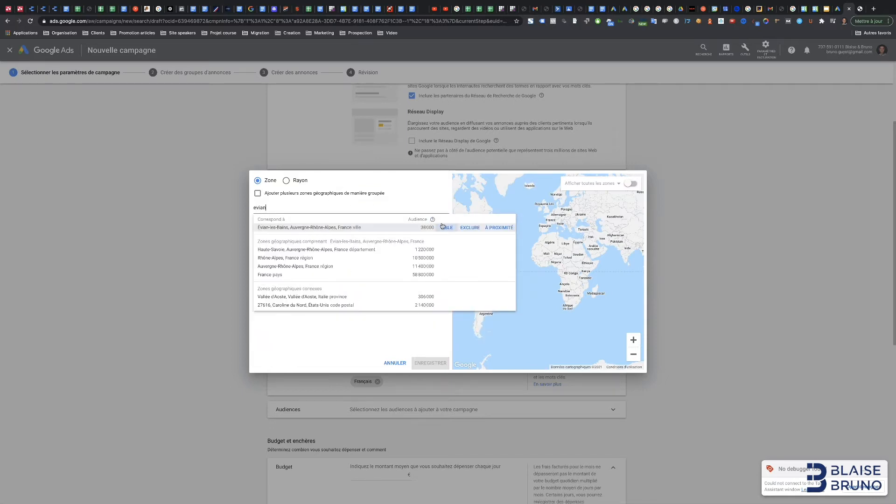
left_click(443, 228)
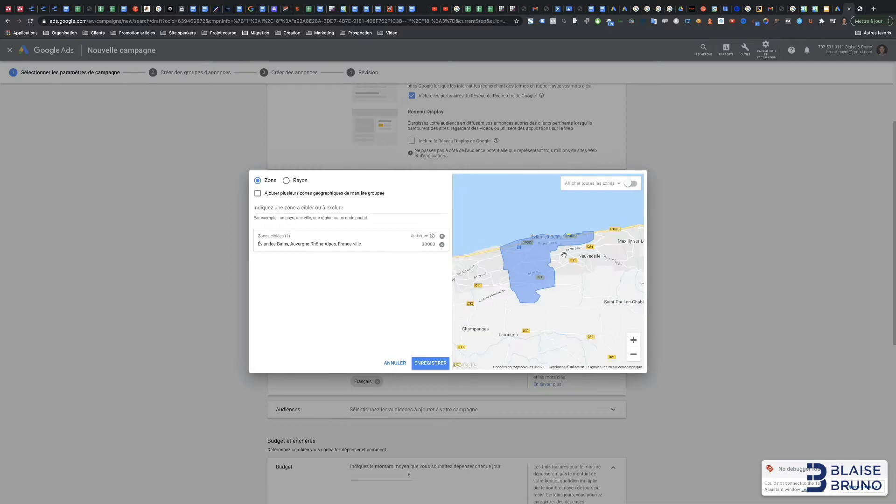
Add the city of Thonon-les-Bains, Auvergne-Rhône-Alpes, to the targeted zones
left_click_drag(475, 261, 558, 273)
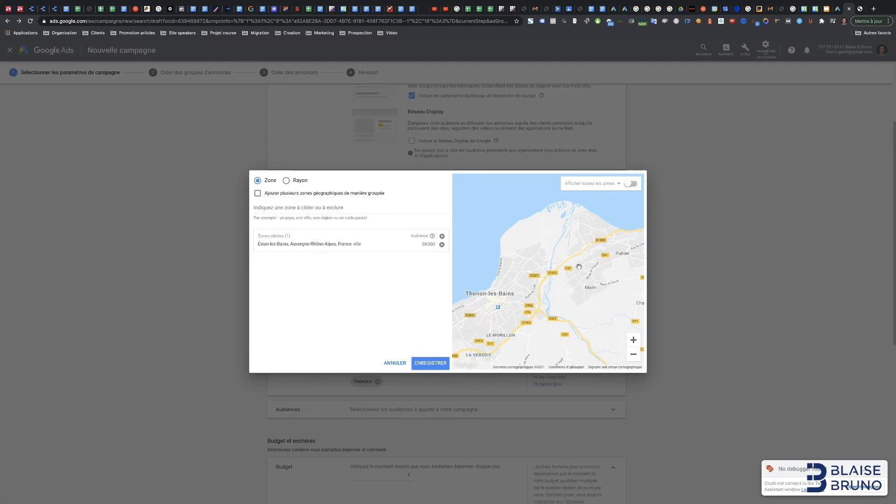
double_click(631, 358)
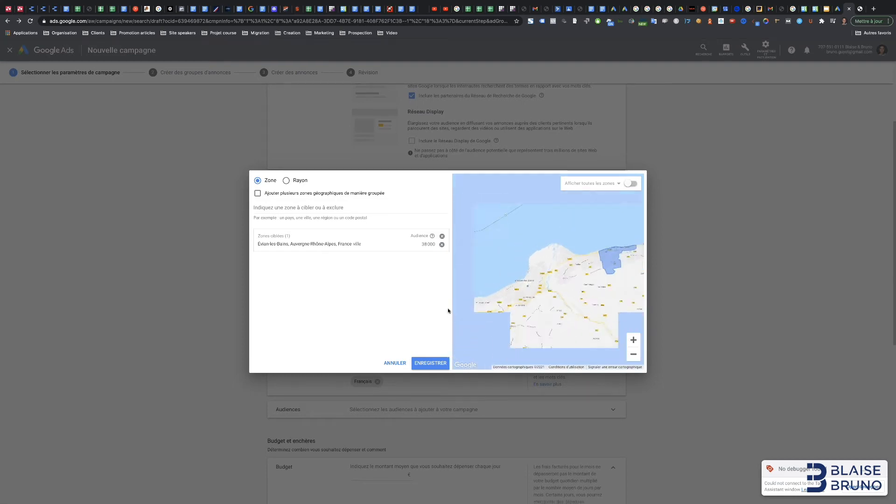
left_click(283, 208)
type("thonon")
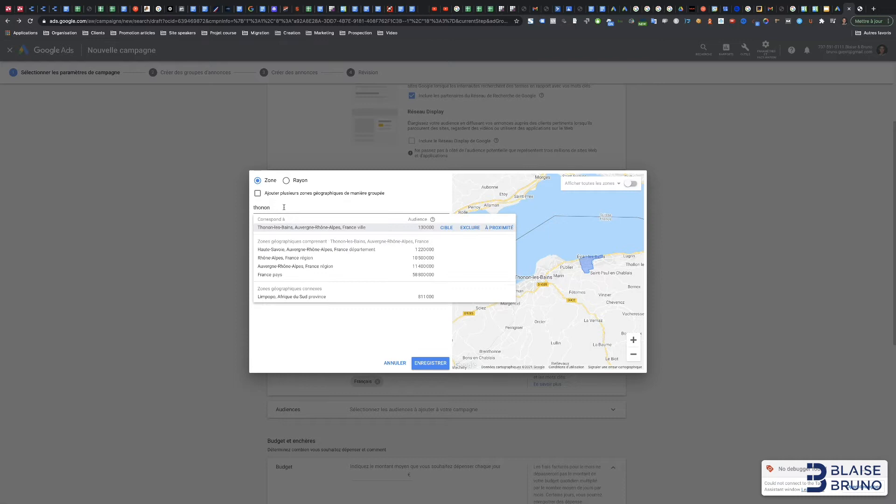
left_click(443, 227)
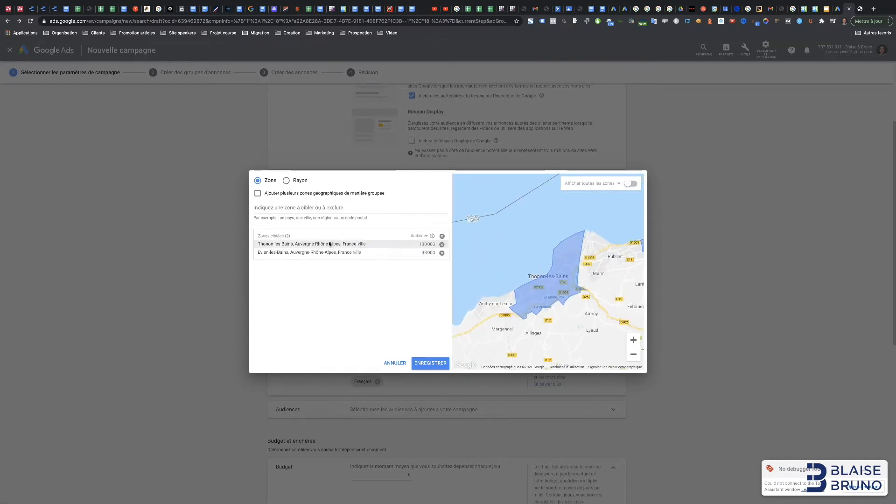
Target a radius of 10 km around Pont de Dranse, Marin
left_click(291, 182)
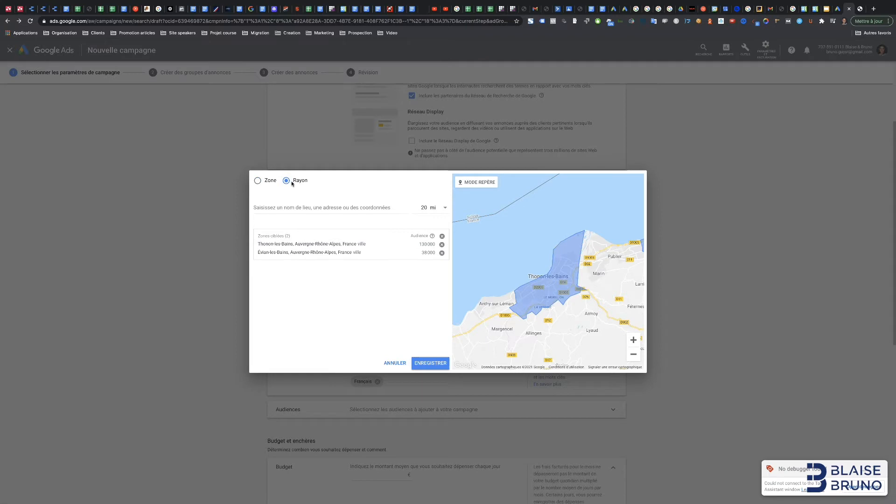
left_click(421, 207)
left_click(439, 209)
left_click(437, 225)
left_click(356, 210)
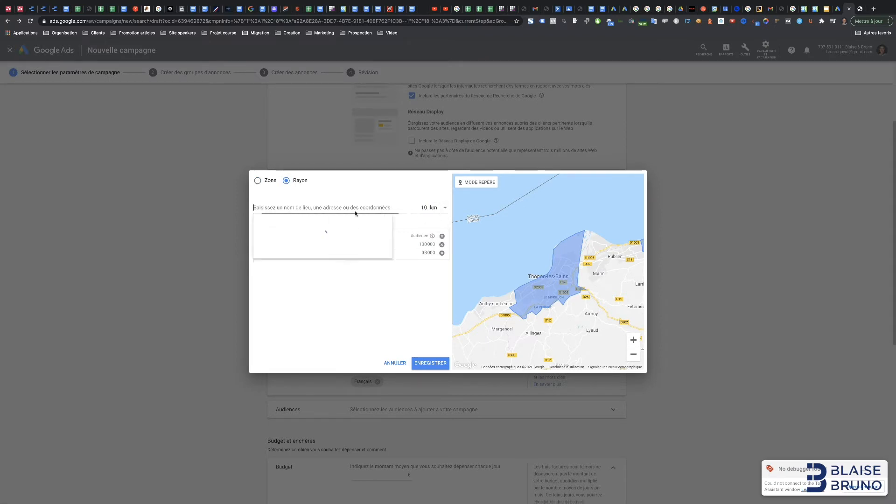
type("pont de dransde")
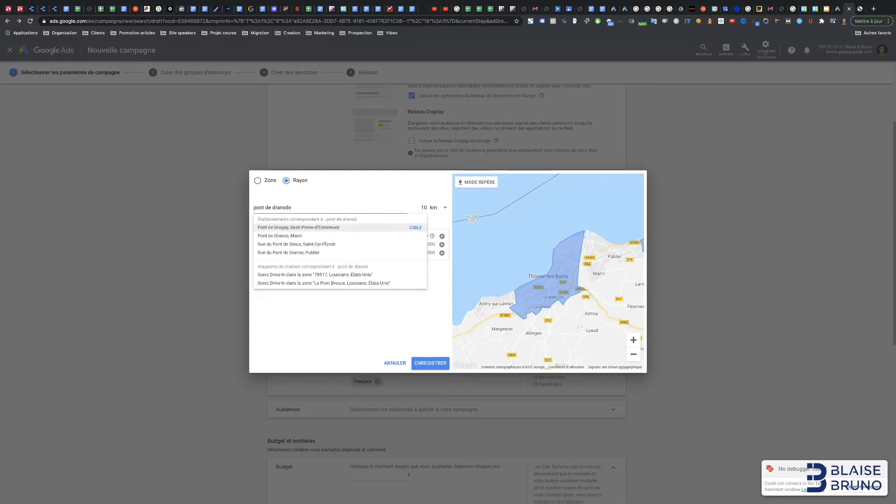
key("BackSpace")
key("BackSpace")
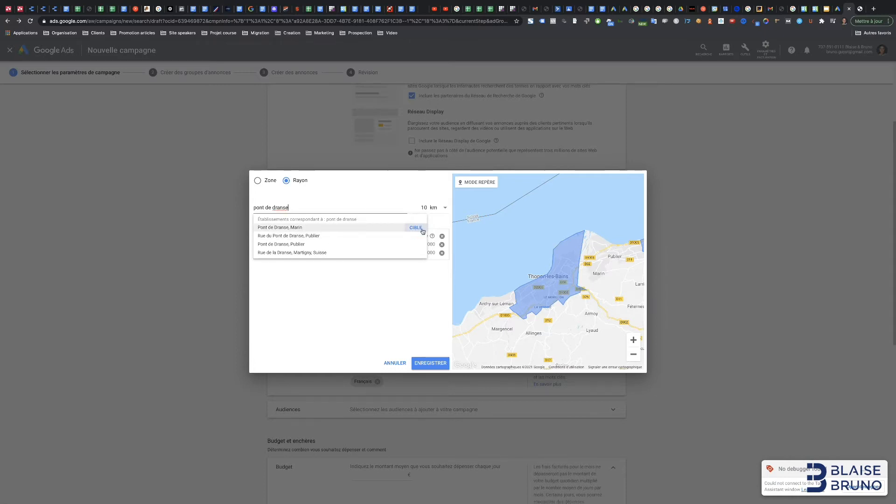
left_click(417, 227)
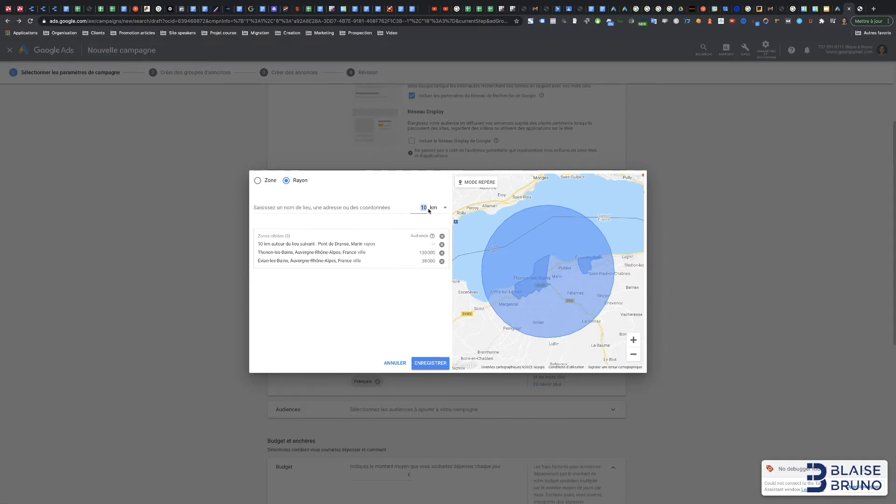
Add a 5 km radius around Pont de Dranse, Marin, to the targeted zones
left_click(358, 206)
type("p")
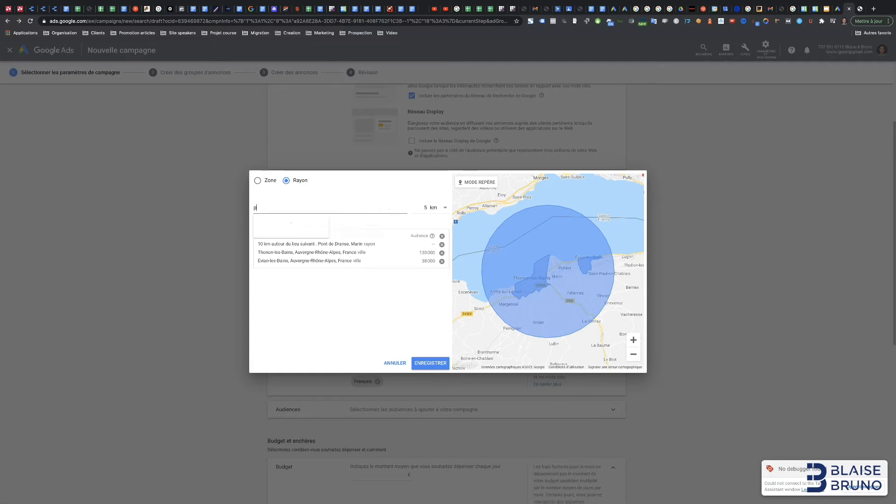
type("ont de dranse")
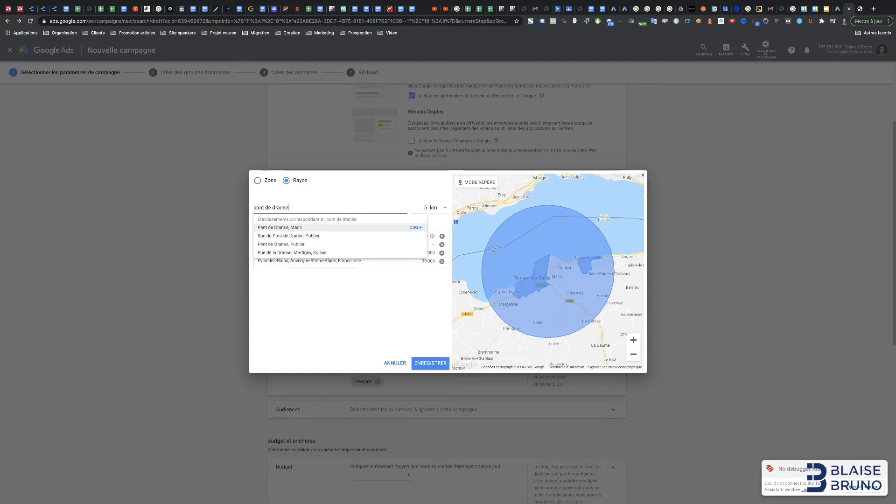
left_click(415, 228)
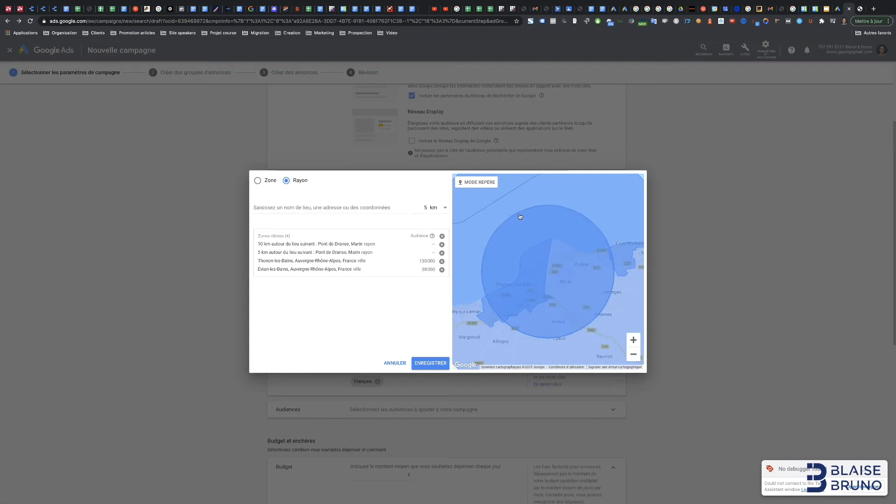
Add an 8 km radius around Pont de Dranse, Marin, and save the targeted zones
left_click(328, 209)
type("pont de dranse")
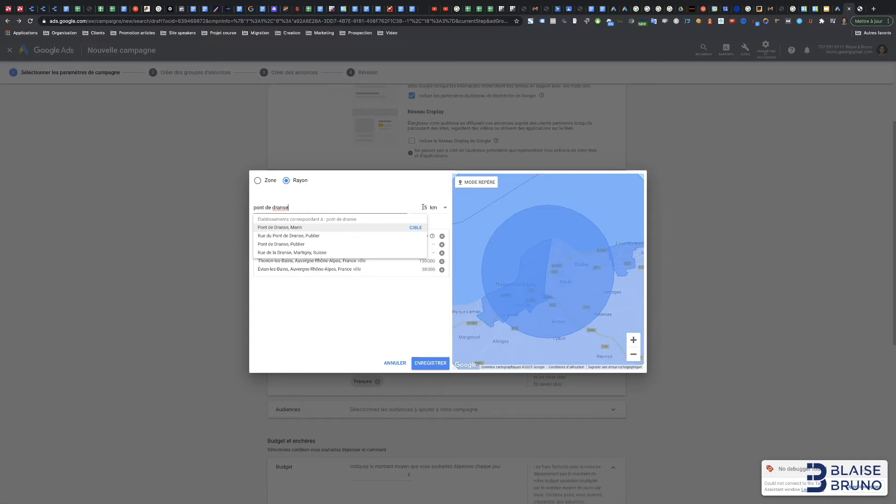
left_click(429, 207)
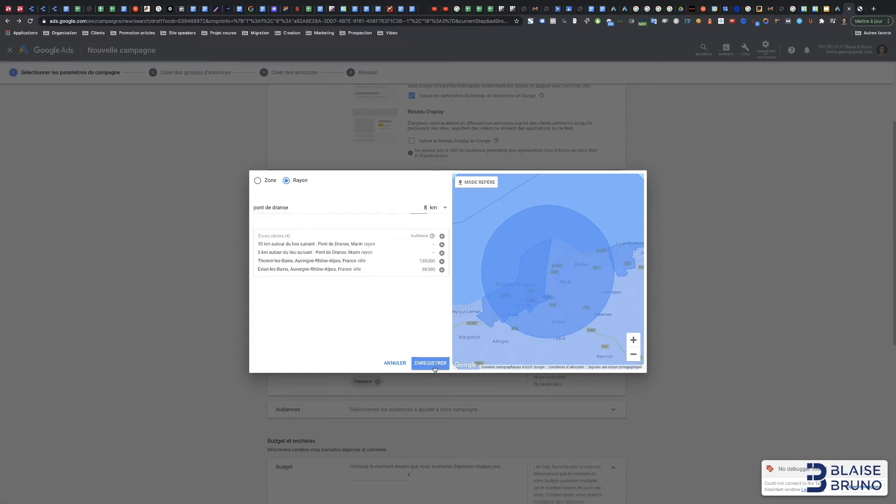
left_click(320, 209)
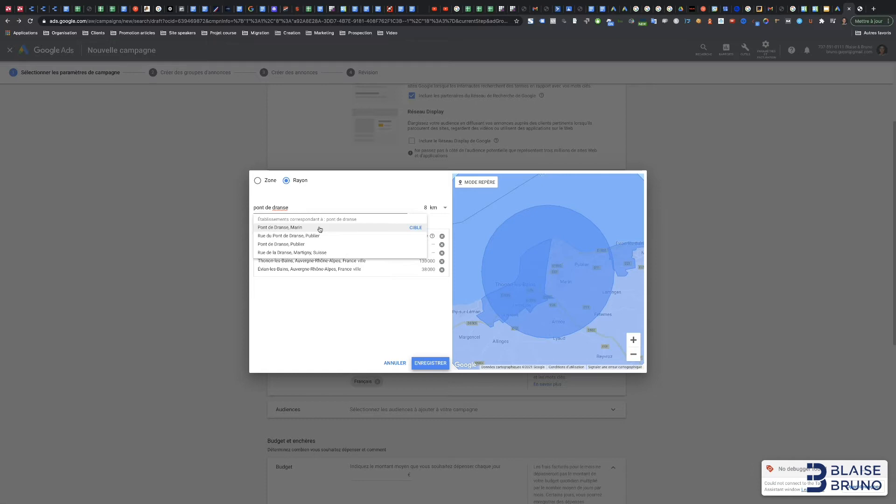
left_click(420, 228)
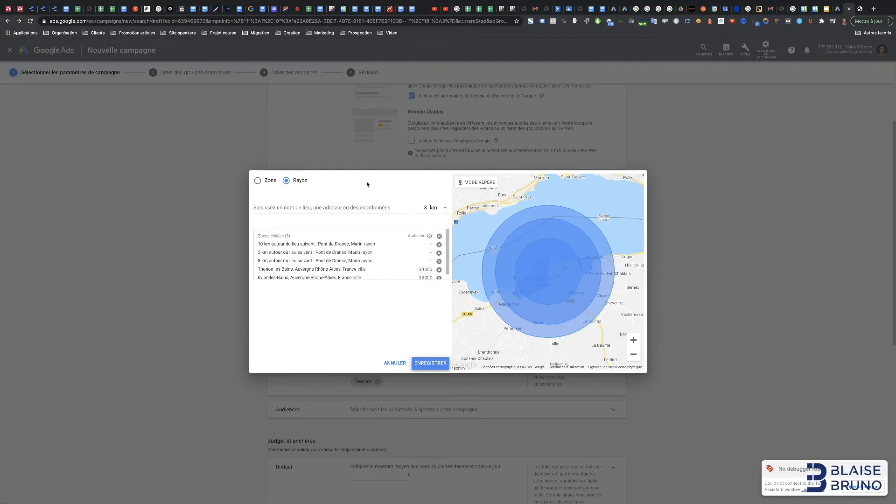
left_click(430, 363)
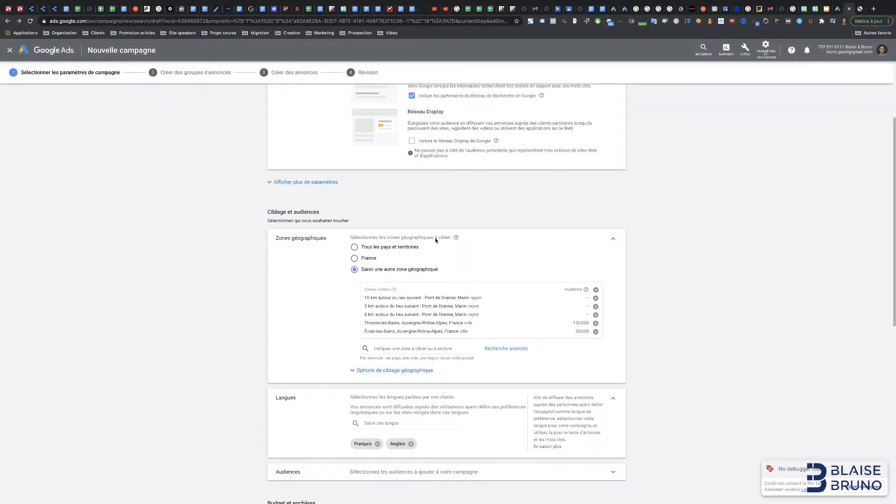
Exclude the country Suisse from the campaign's geographic zones
left_click(440, 348)
type("suisse")
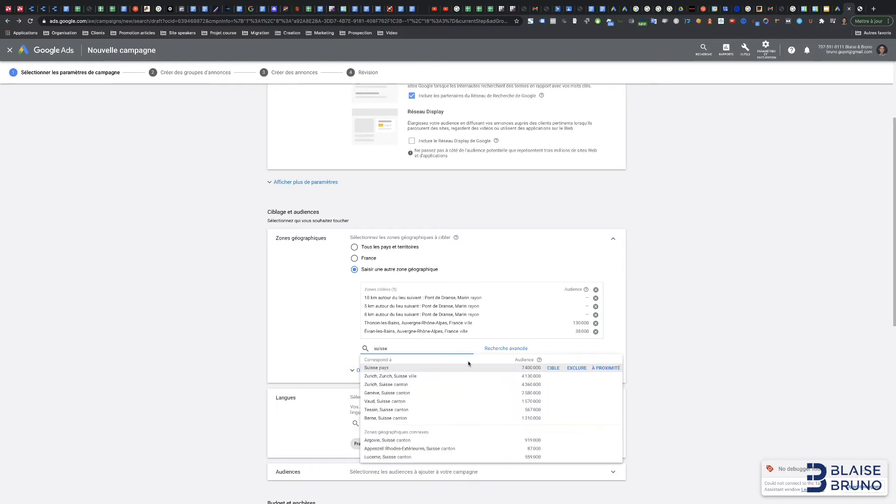
left_click(576, 368)
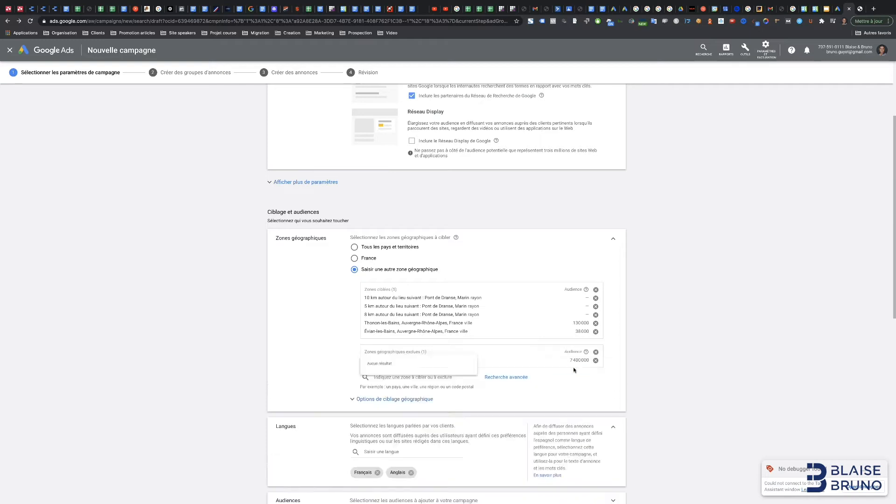
Examine the targeted zones and the excluded country on the advanced search map
left_click(511, 377)
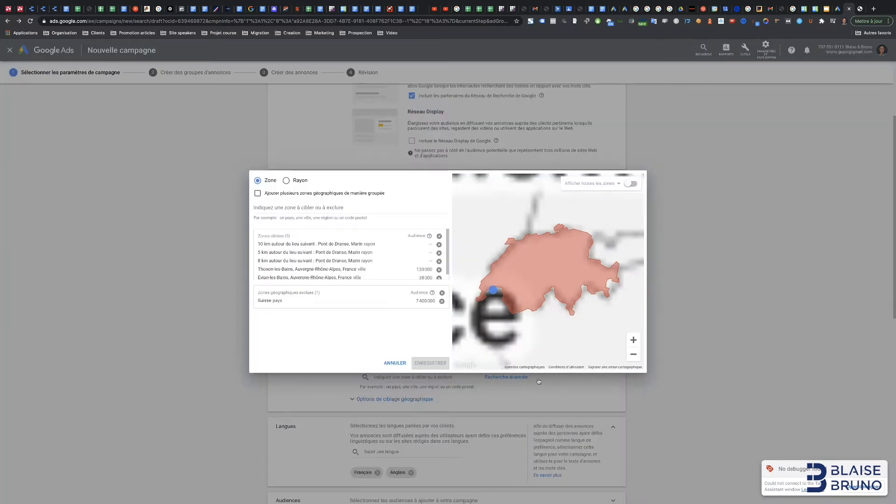
scroll(505, 297, "down", 2)
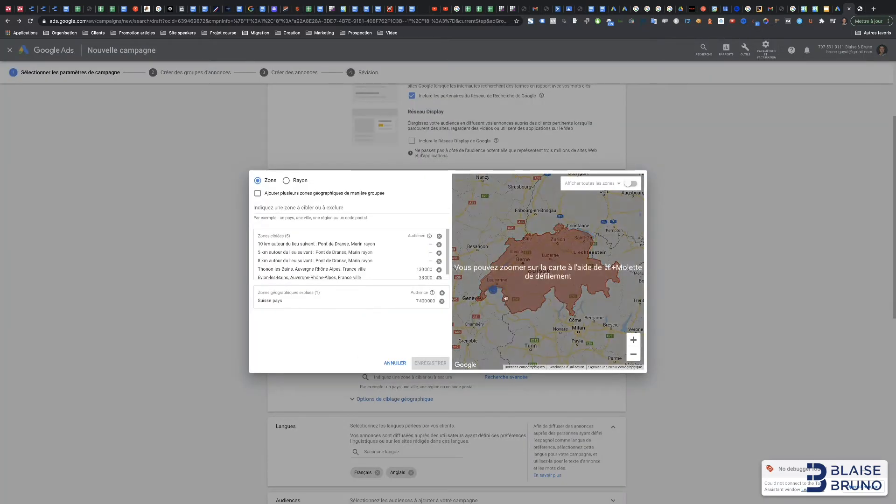
left_click(635, 342)
left_click(635, 342)
left_click_drag(542, 297, 647, 310)
left_click_drag(535, 306, 596, 279)
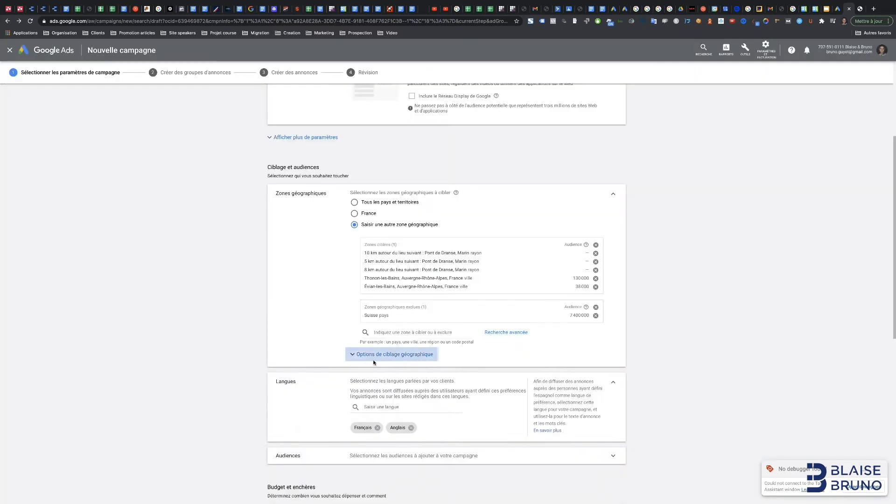
Set the geographic targeting option to "Présence", for people located in or regularly visiting the targeted zones
left_click(373, 360)
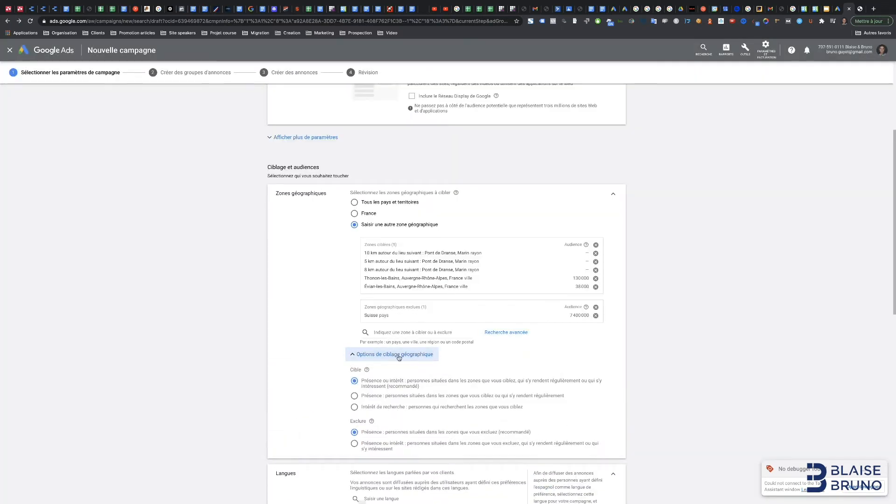
left_click(355, 396)
scroll(355, 382, "down", 2)
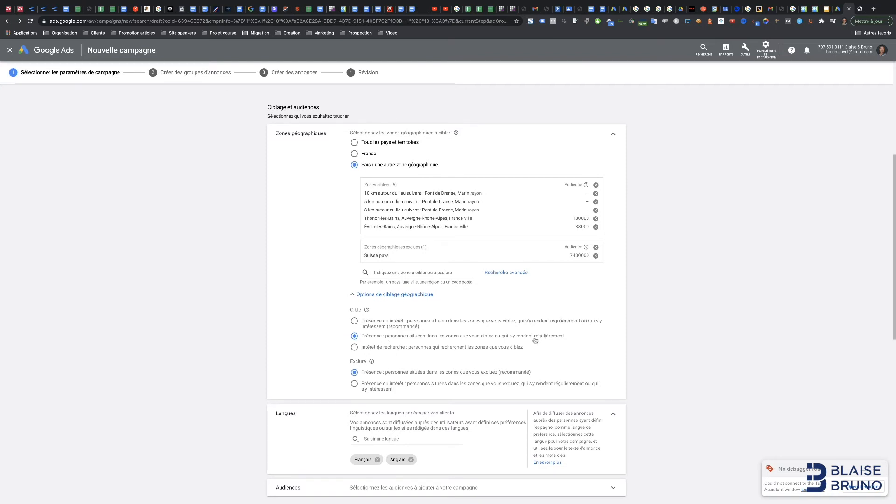
Remove the French and English languages so that the campaign targets all languages
scroll(418, 376, "down", 1)
scroll(361, 407, "down", 1)
left_click(411, 384)
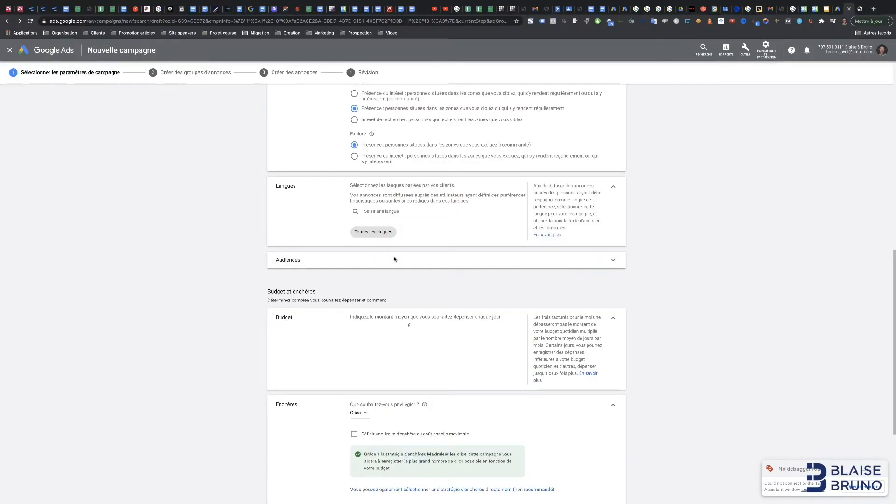
Add all five parent audiences, from babies (0 à 1 an) to adolescents (13 à 17 ans), from the detailed demographics
left_click(394, 260)
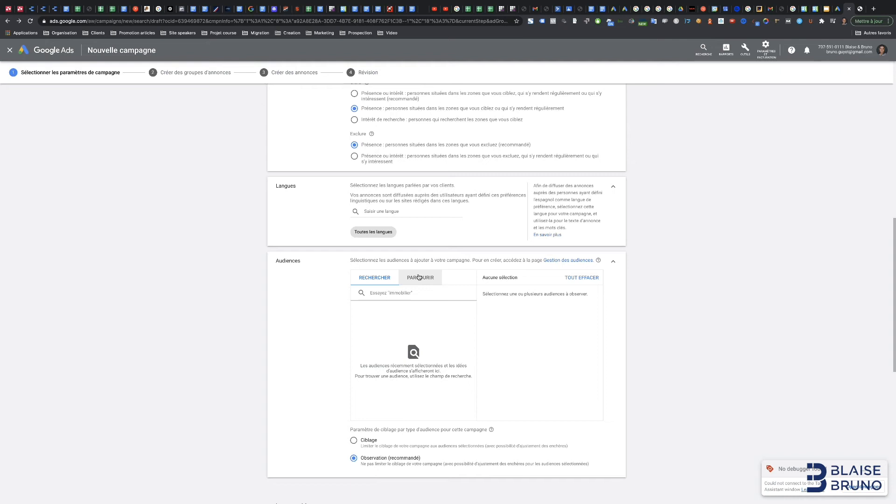
left_click(419, 277)
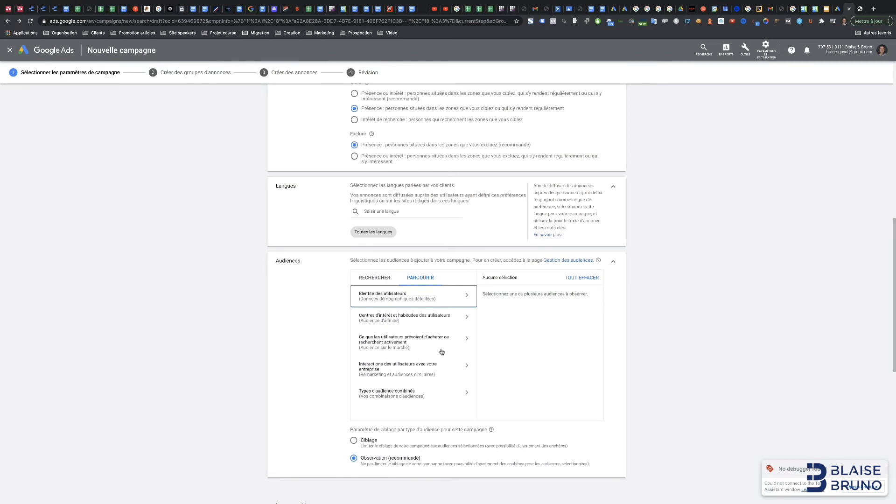
left_click(449, 296)
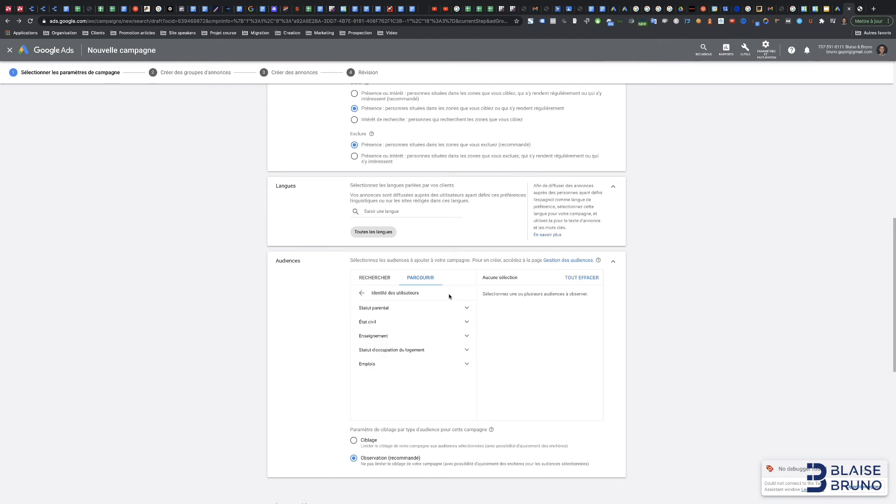
left_click(454, 307)
left_click(412, 324)
left_click(390, 335)
left_click(389, 349)
left_click(389, 364)
left_click(389, 377)
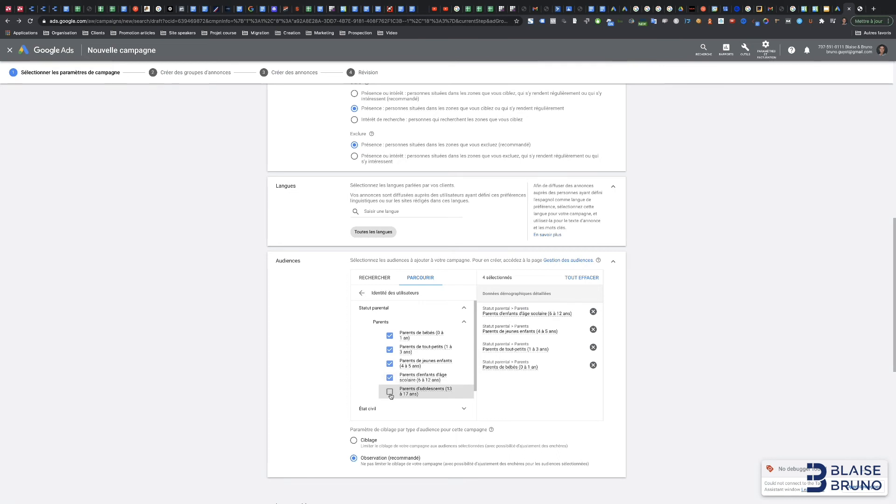
left_click(390, 392)
Add the marital status audiences Célibataires, En couple and Mariés, Pacsés, En union libre
scroll(410, 395, "down", 1)
left_click(451, 369)
scroll(420, 373, "down", 1)
left_click(376, 338)
left_click(376, 352)
left_click(376, 365)
Add the education audience Étudiants and the housing status audiences Locataires and Propriétaires to the campaign
left_click(429, 386)
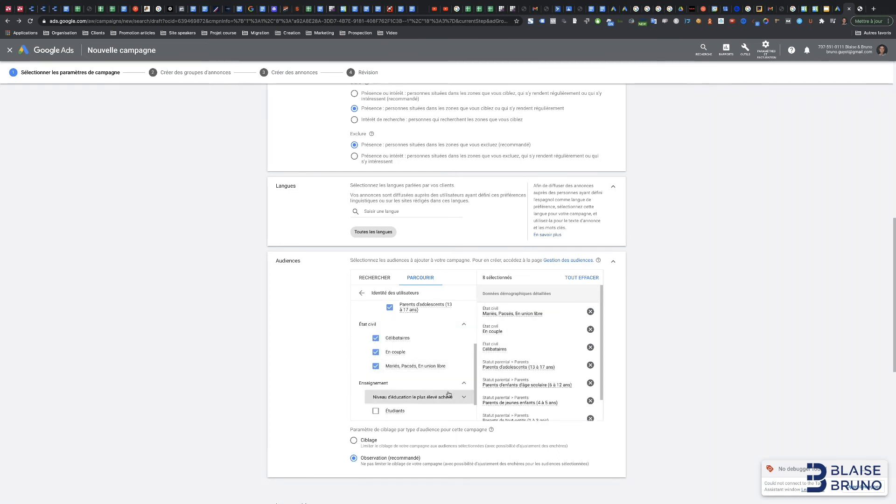
left_click(394, 411)
scroll(445, 401, "down", 1)
left_click(453, 387)
left_click(393, 399)
scroll(395, 398, "down", 2)
left_click(396, 306)
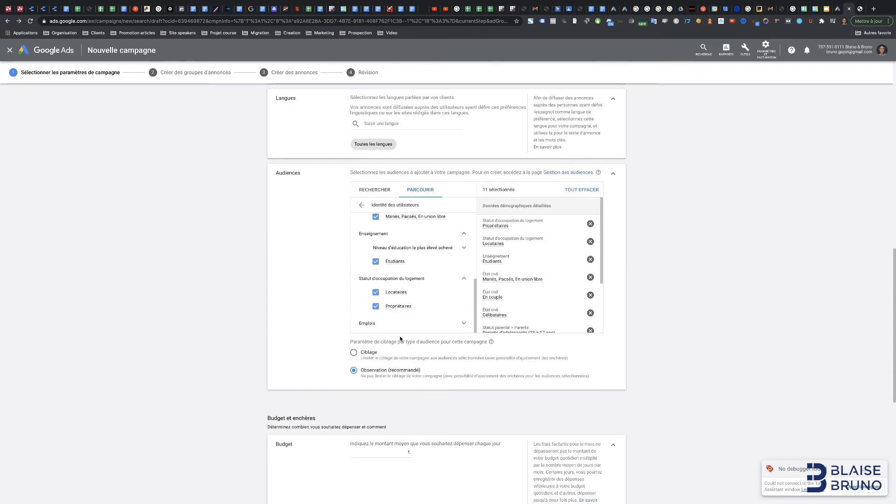
Set the campaign's average daily budget to 15 €
scroll(383, 317, "down", 1)
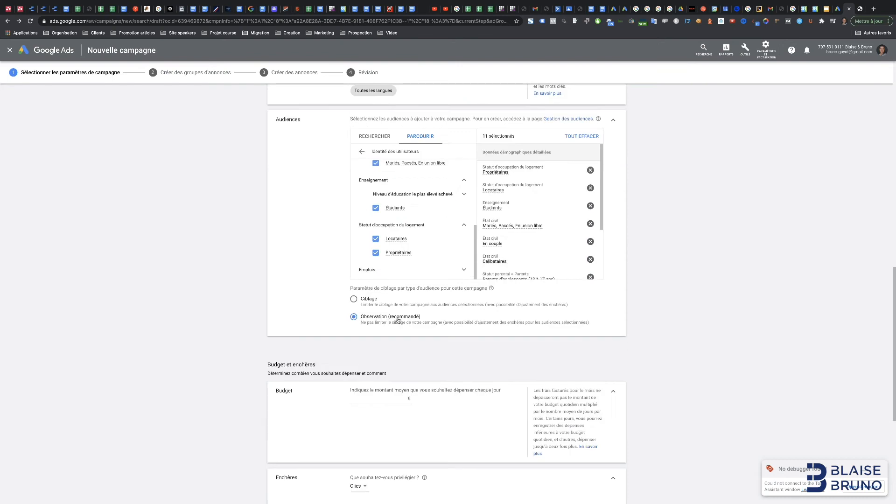
scroll(423, 287, "down", 3)
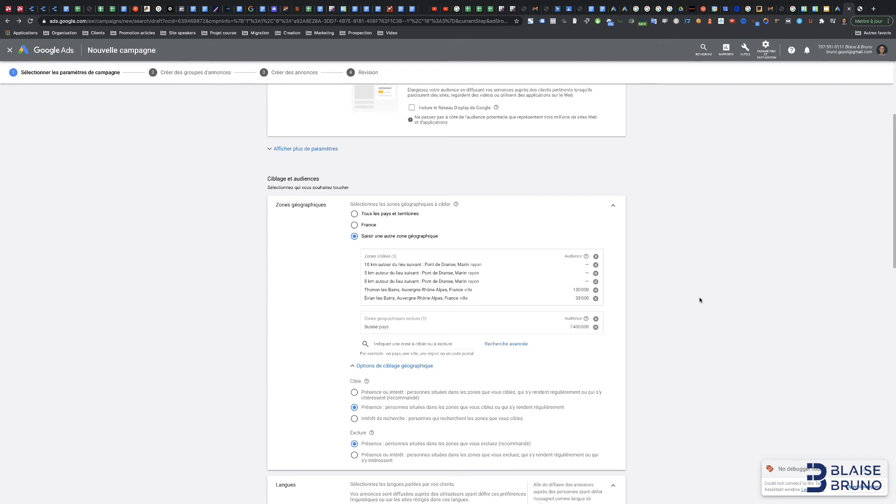
scroll(573, 293, "down", 5)
scroll(590, 420, "down", 1)
scroll(680, 420, "down", 3)
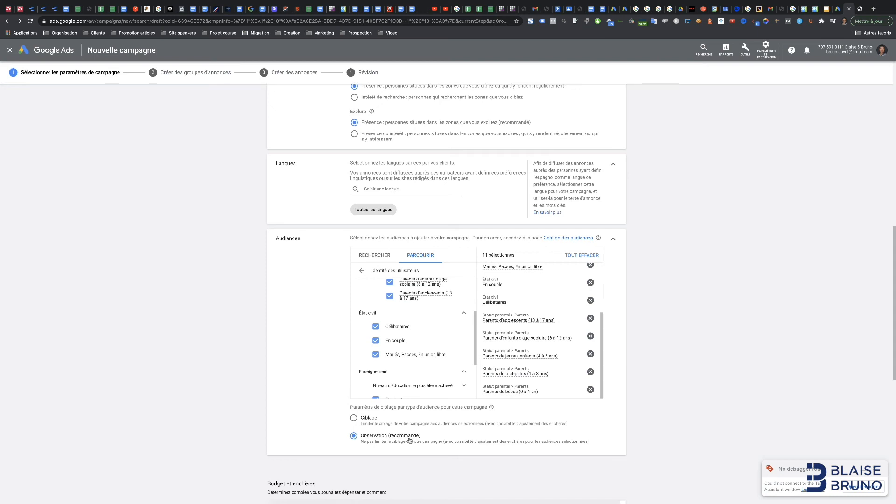
scroll(676, 407, "down", 2)
scroll(521, 409, "down", 5)
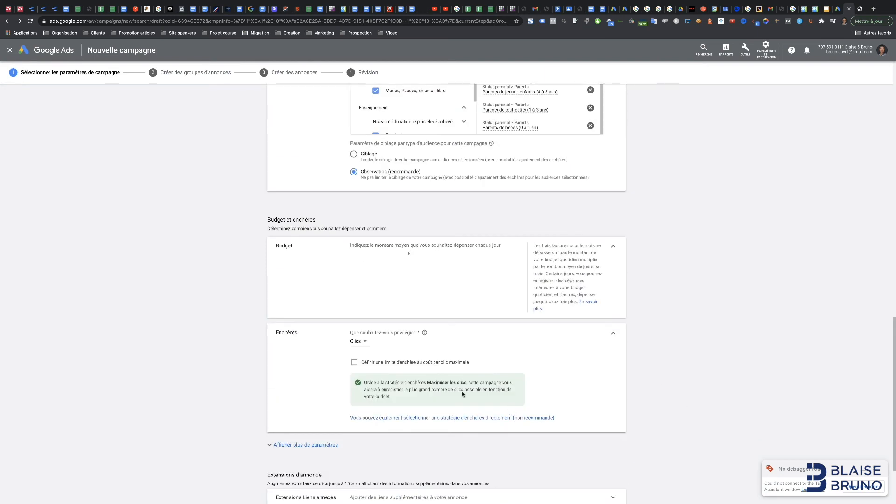
left_click(381, 254)
Select a bidding strategy directly and set it to manual CPC bidding (Enchères au CPC manuelles)
scroll(361, 345, "down", 2)
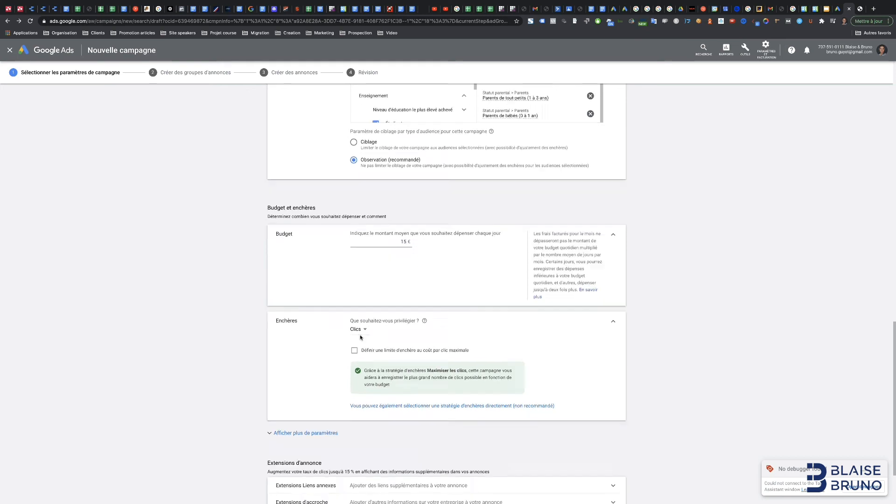
left_click(444, 341)
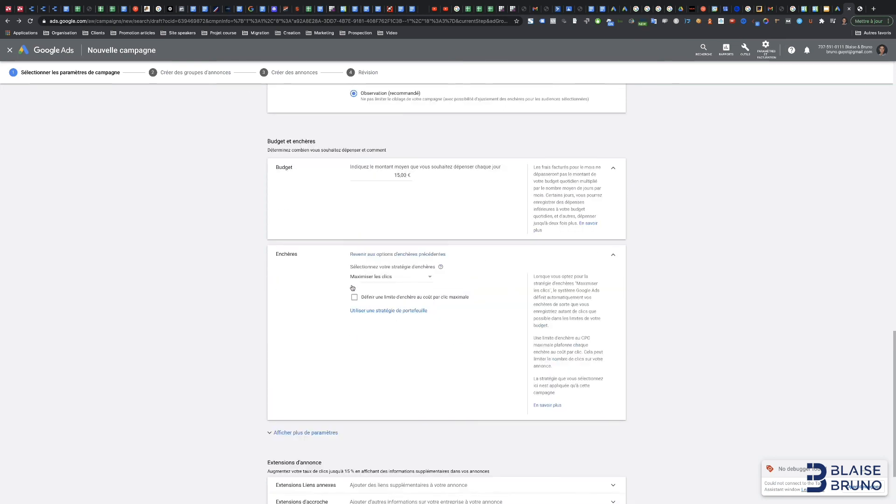
left_click(368, 279)
left_click(395, 382)
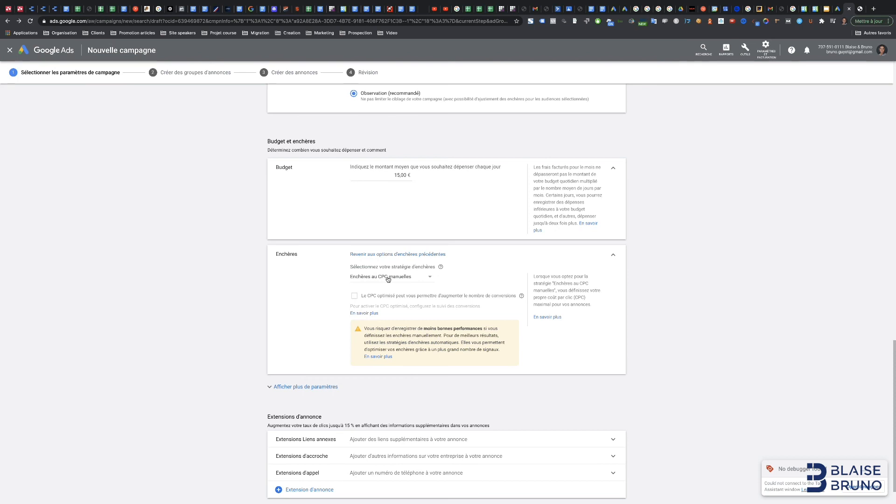
Reveal the additional bidding settings, then save the campaign settings and continue to ad group creation
scroll(388, 278, "down", 1)
left_click(320, 348)
scroll(375, 306, "down", 1)
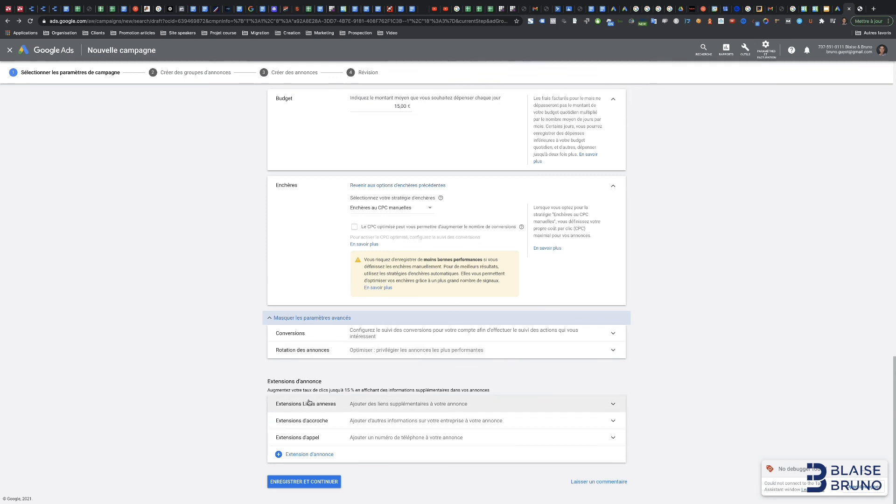
left_click(313, 482)
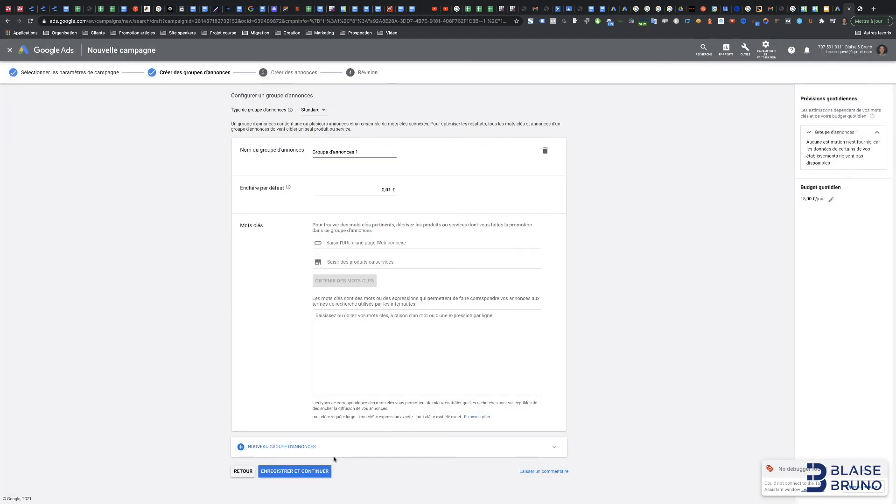